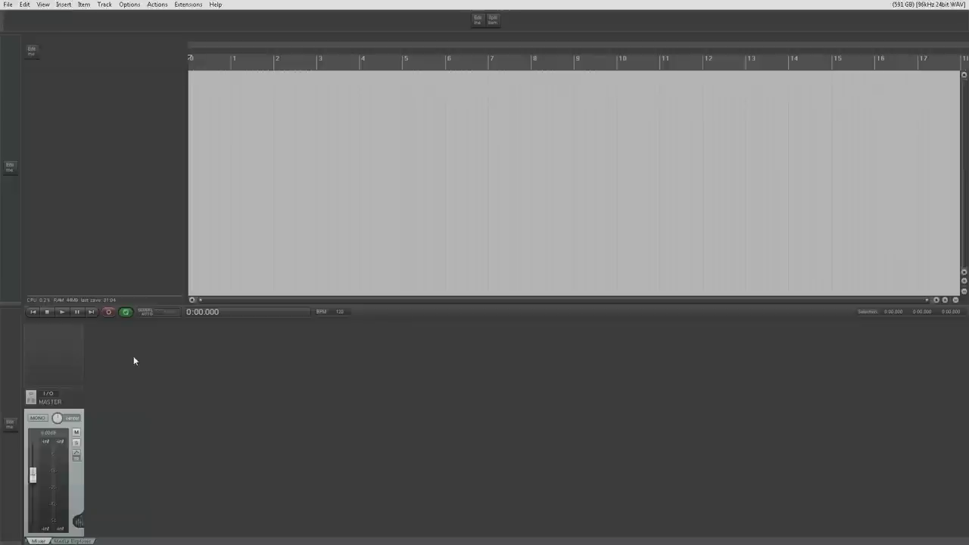
# Step: Insert the first track into the empty project
pyautogui.doubleClick(90, 83)
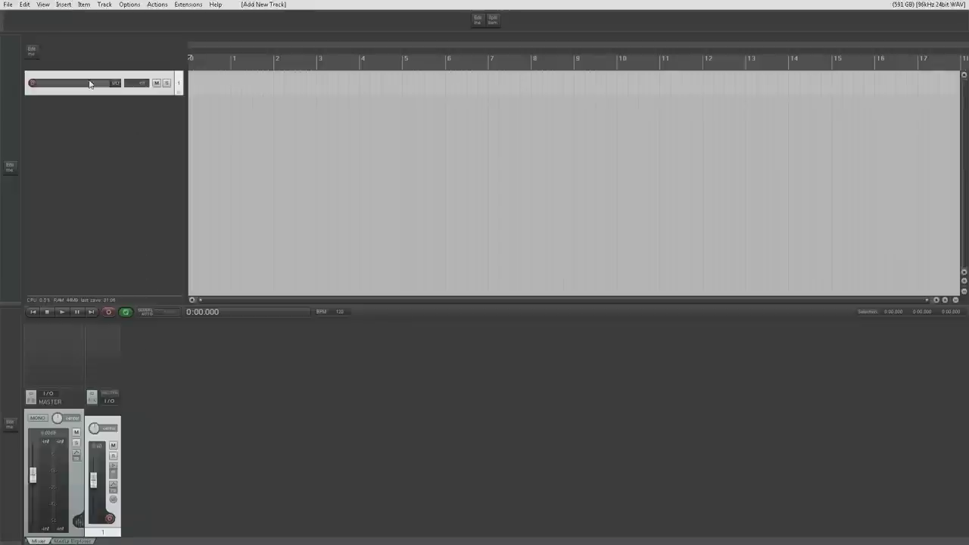
# Step: Insert tracks 2, 3 and 4 so the project has four tracks
pyautogui.doubleClick(97, 143)
pyautogui.doubleClick(98, 145)
pyautogui.doubleClick(99, 187)
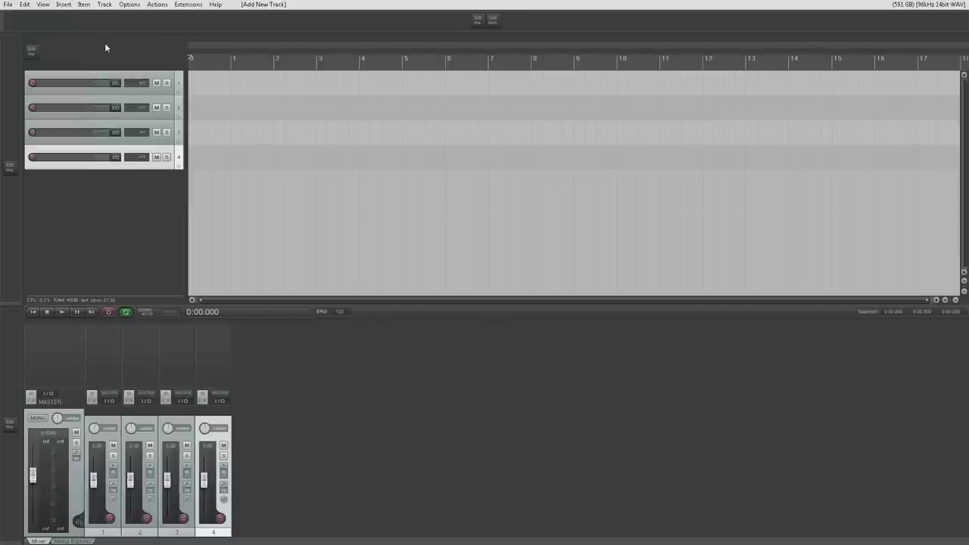
# Step: Run 'SWS: Open color management window' from the action list filtered for 'sws color'
pyautogui.click(157, 5)
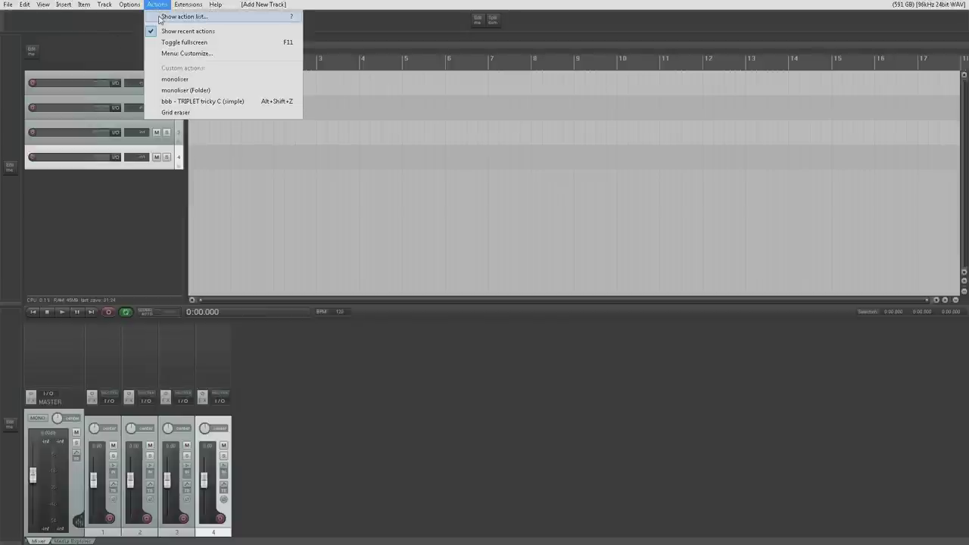
pyautogui.click(182, 16)
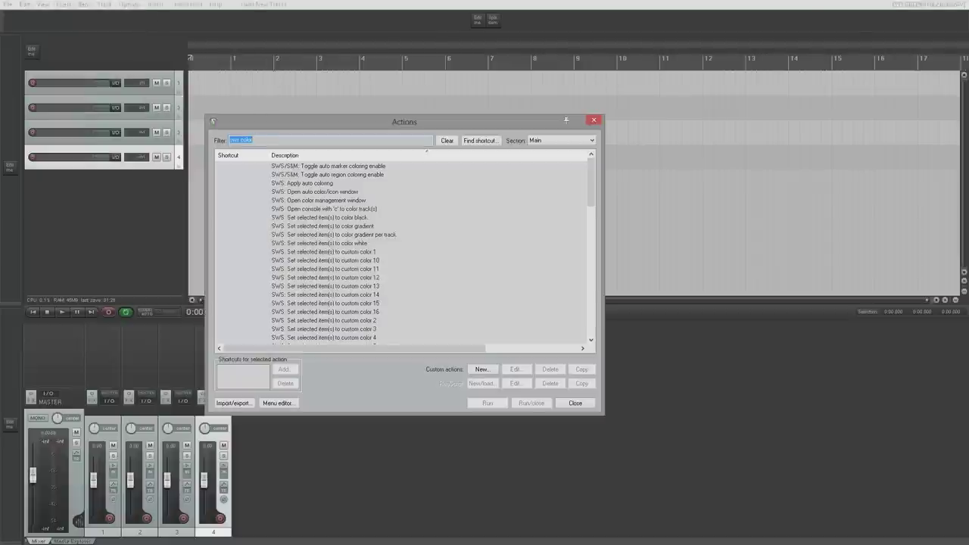
pyautogui.click(311, 201)
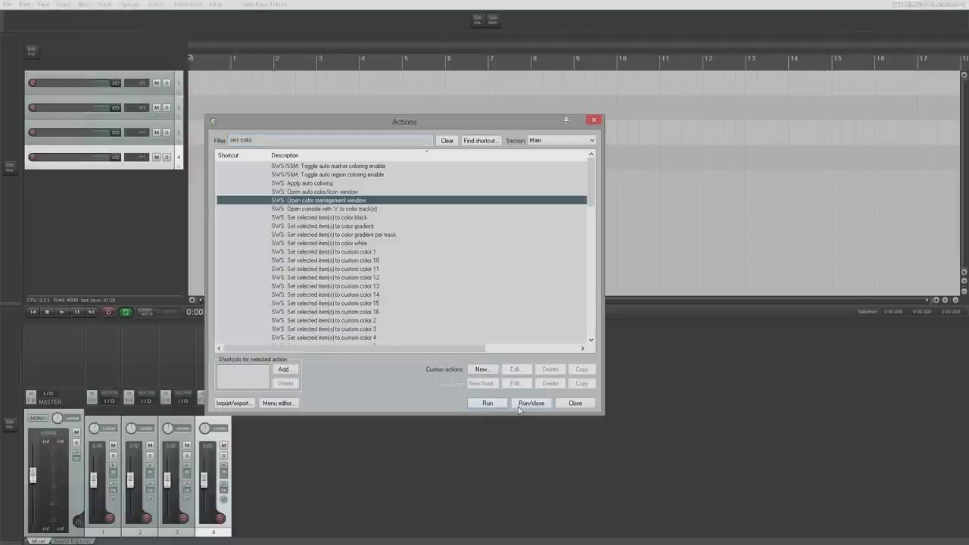
pyautogui.click(491, 403)
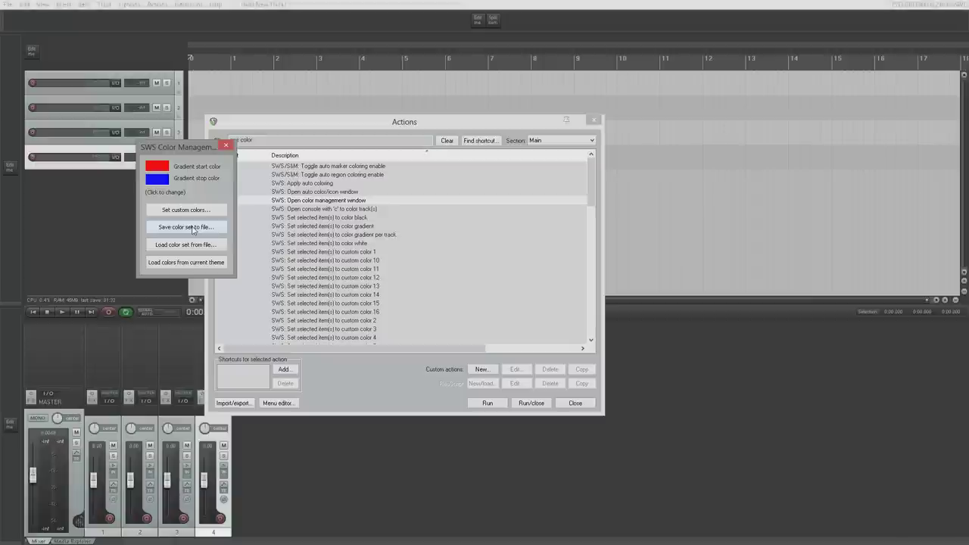
# Step: Define dark red, orange and green custom colour swatches, then begin saving the colour set
pyautogui.click(194, 211)
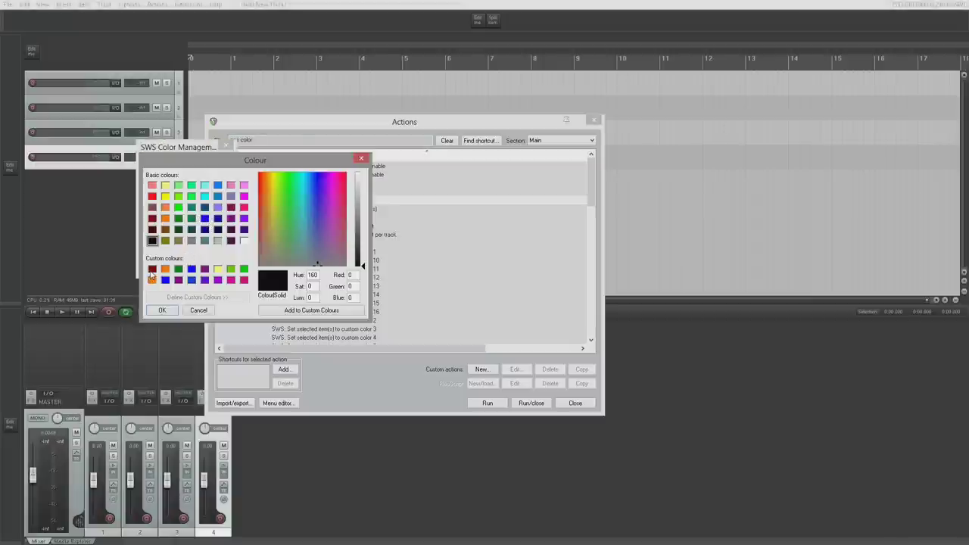
pyautogui.click(151, 270)
pyautogui.click(152, 218)
pyautogui.click(281, 310)
pyautogui.click(165, 269)
pyautogui.click(165, 218)
pyautogui.click(298, 311)
pyautogui.click(178, 218)
pyautogui.click(178, 269)
pyautogui.click(325, 311)
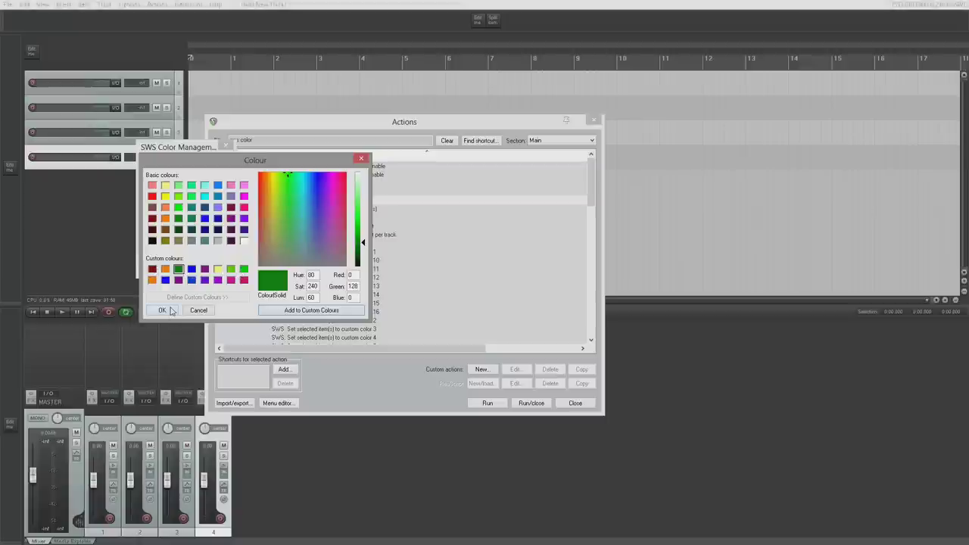
pyautogui.click(162, 311)
pyautogui.click(198, 227)
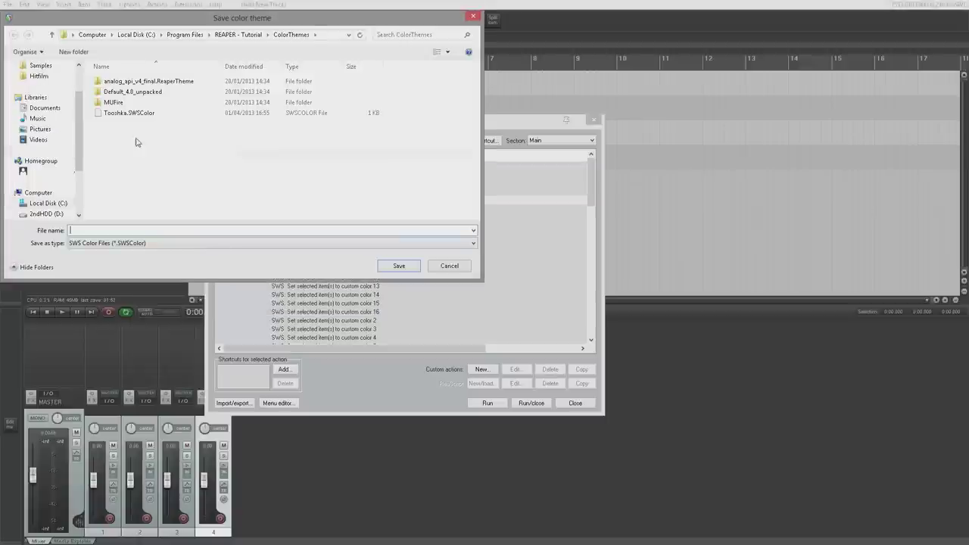
# Step: Overwrite Tooshka.SWSColor, cancel the colour picker twice, and close the SWS and Actions windows
pyautogui.doubleClick(121, 113)
pyautogui.click(512, 274)
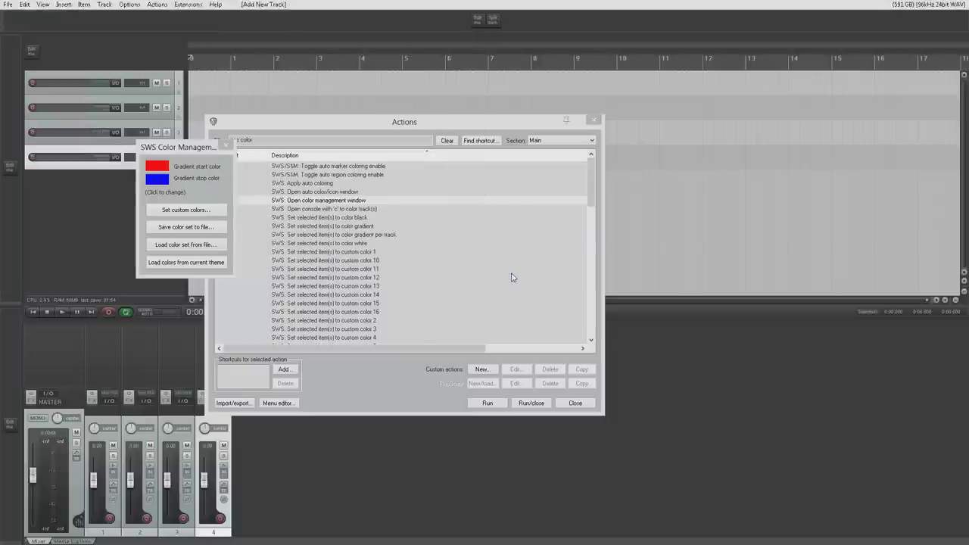
pyautogui.click(187, 211)
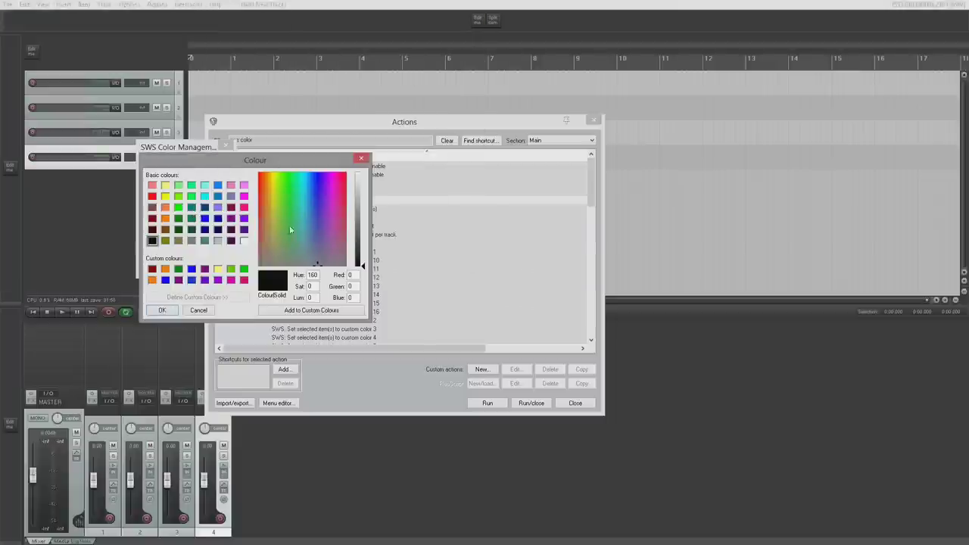
pyautogui.click(200, 310)
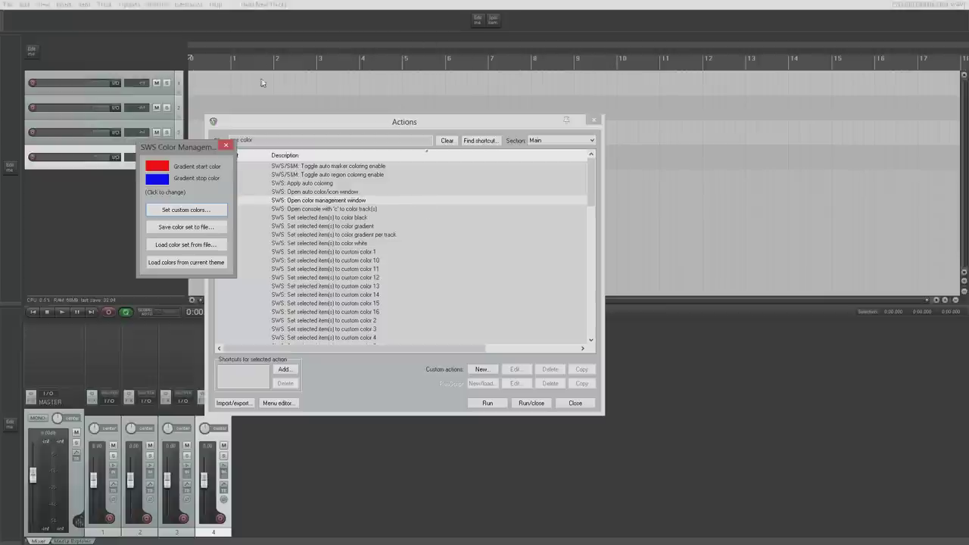
pyautogui.click(181, 211)
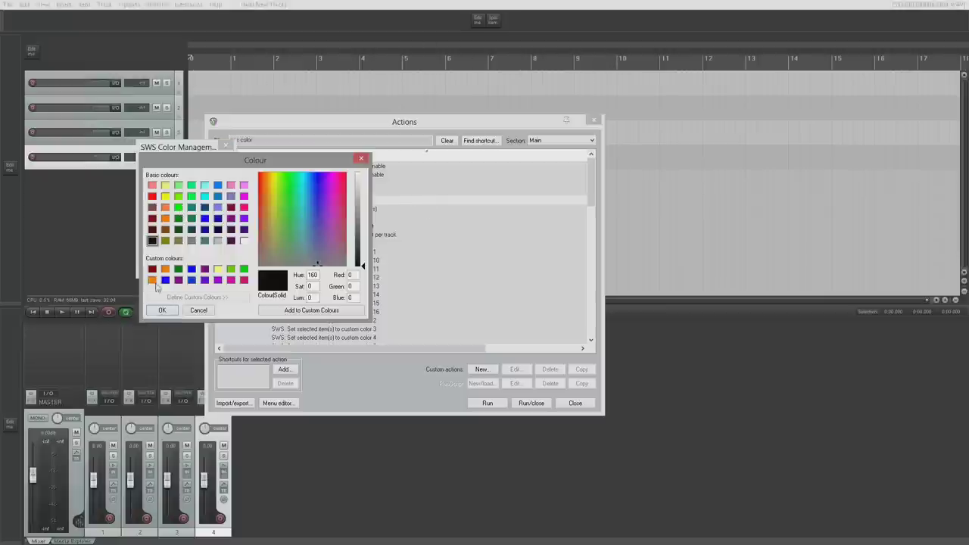
pyautogui.click(199, 311)
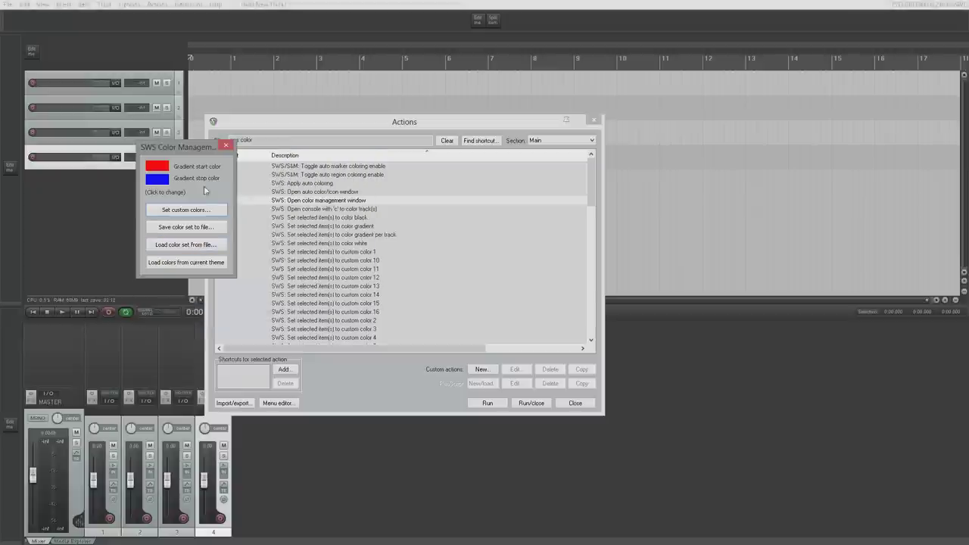
pyautogui.click(224, 147)
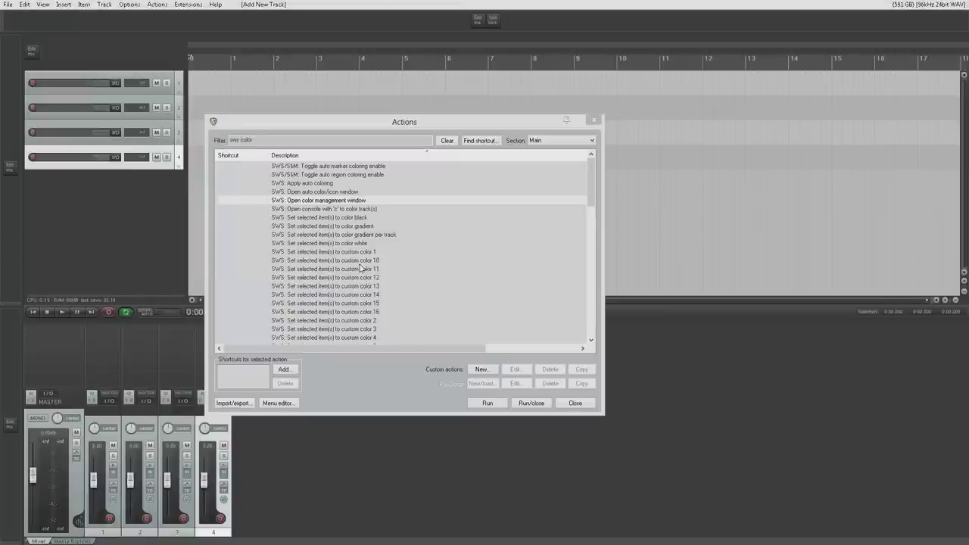
pyautogui.click(575, 403)
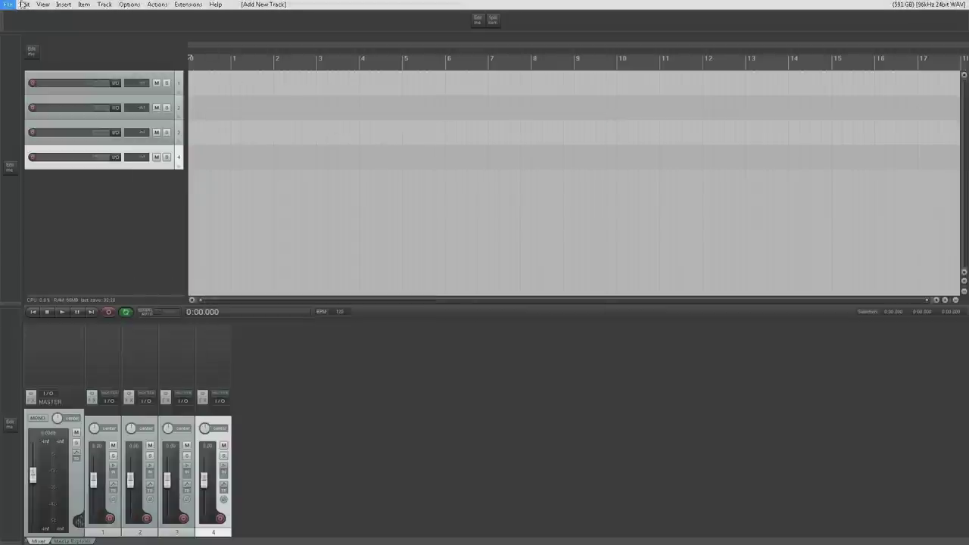
# Step: Delete every entry from the Track control panel context menu in Customize menus/toolbars
pyautogui.click(129, 4)
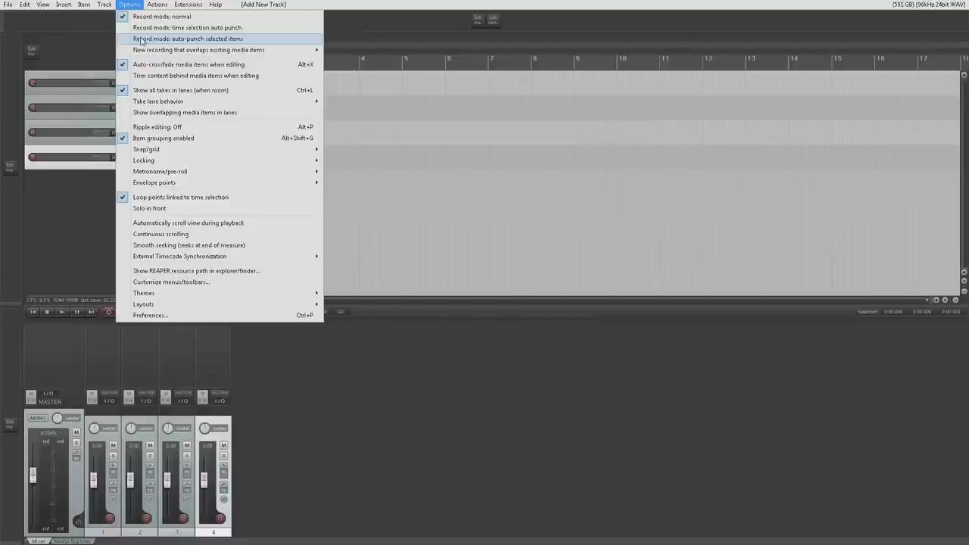
pyautogui.click(182, 282)
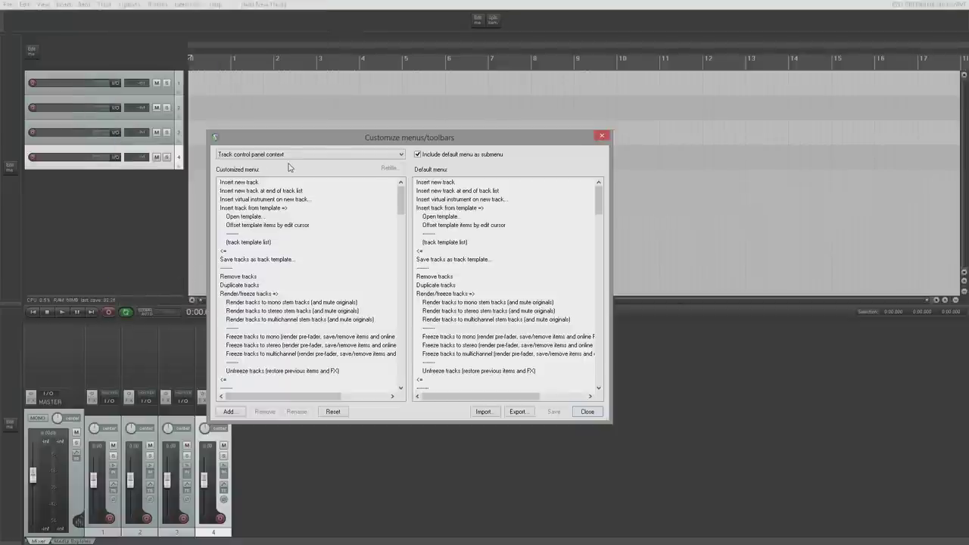
pyautogui.click(254, 185)
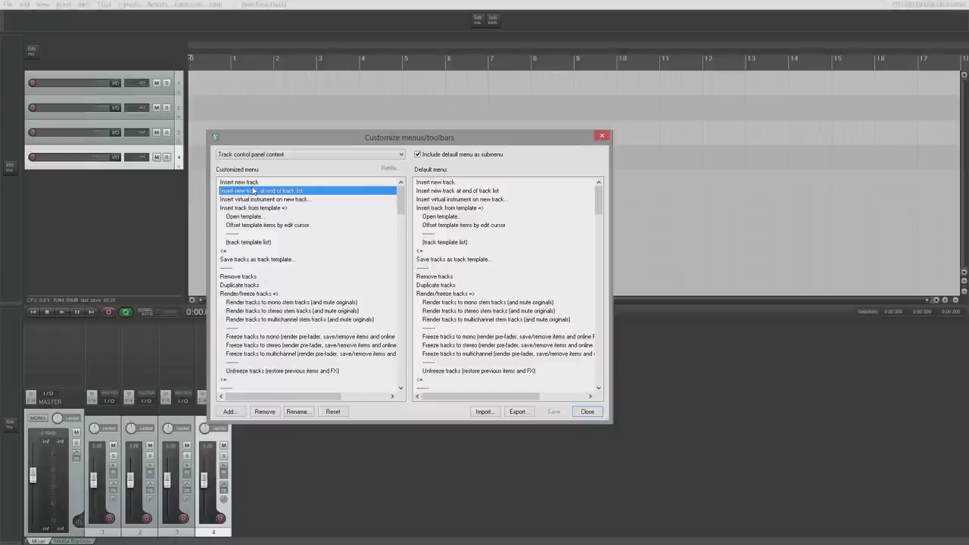
pyautogui.press('Delete')
pyautogui.press('Delete')
pyautogui.press('Delete')
pyautogui.press('Delete')
pyautogui.press('Delete')
pyautogui.press('Delete')
pyautogui.press('Delete')
pyautogui.press('Delete')
pyautogui.press('Delete')
pyautogui.press('Delete')
pyautogui.press('Delete')
pyautogui.press('Delete')
pyautogui.press('Delete')
pyautogui.press('Delete')
pyautogui.press('Delete')
pyautogui.press('Delete')
pyautogui.press('Delete')
pyautogui.press('Delete')
pyautogui.press('Delete')
pyautogui.press('Delete')
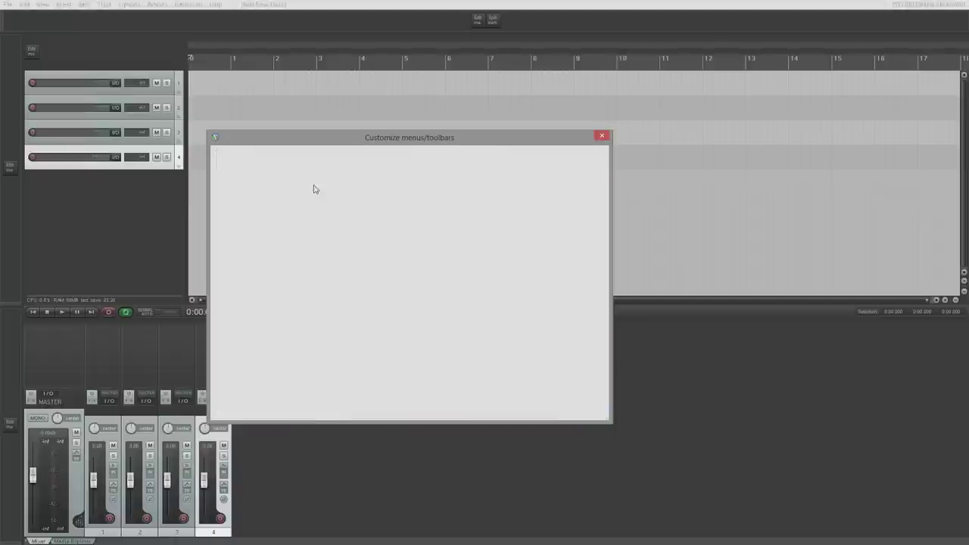
pyautogui.press('Delete')
pyautogui.press('Delete')
pyautogui.press('Delete')
pyautogui.press('Delete')
pyautogui.press('Delete')
pyautogui.press('Delete')
pyautogui.press('Delete')
pyautogui.press('Delete')
pyautogui.press('Delete')
pyautogui.press('Delete')
pyautogui.press('Delete')
pyautogui.press('Delete')
pyautogui.press('Delete')
pyautogui.press('Delete')
pyautogui.press('Delete')
pyautogui.press('Delete')
pyautogui.press('Delete')
pyautogui.press('Delete')
pyautogui.press('Delete')
pyautogui.press('Delete')
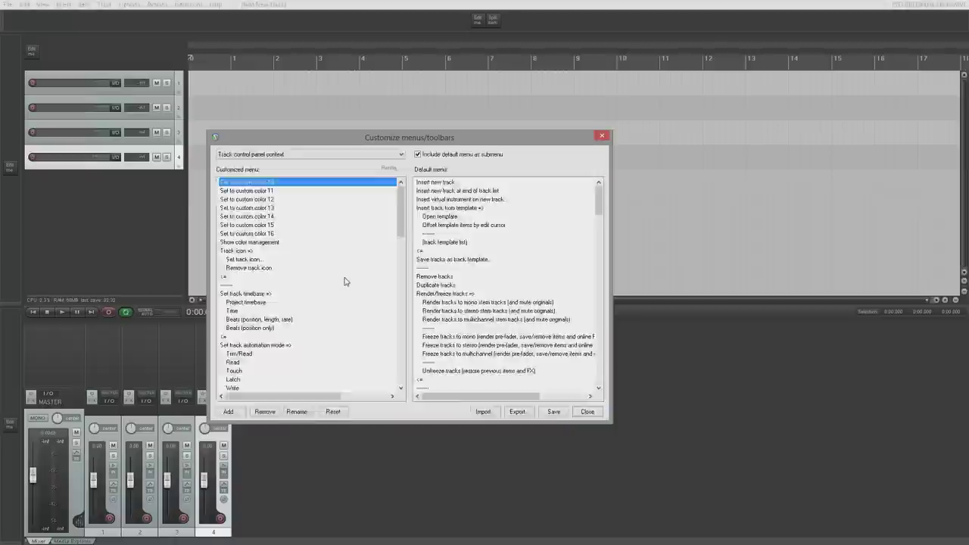
pyautogui.press('Delete')
pyautogui.press('Delete')
pyautogui.press('Delete')
pyautogui.press('Delete')
pyautogui.press('Delete')
pyautogui.press('Delete')
pyautogui.press('Delete')
pyautogui.press('Delete')
pyautogui.press('Delete')
pyautogui.press('Delete')
pyautogui.press('Delete')
pyautogui.press('Delete')
pyautogui.press('Delete')
pyautogui.press('Delete')
pyautogui.press('Delete')
pyautogui.press('Delete')
pyautogui.press('Delete')
pyautogui.press('Delete')
pyautogui.press('Delete')
pyautogui.press('Delete')
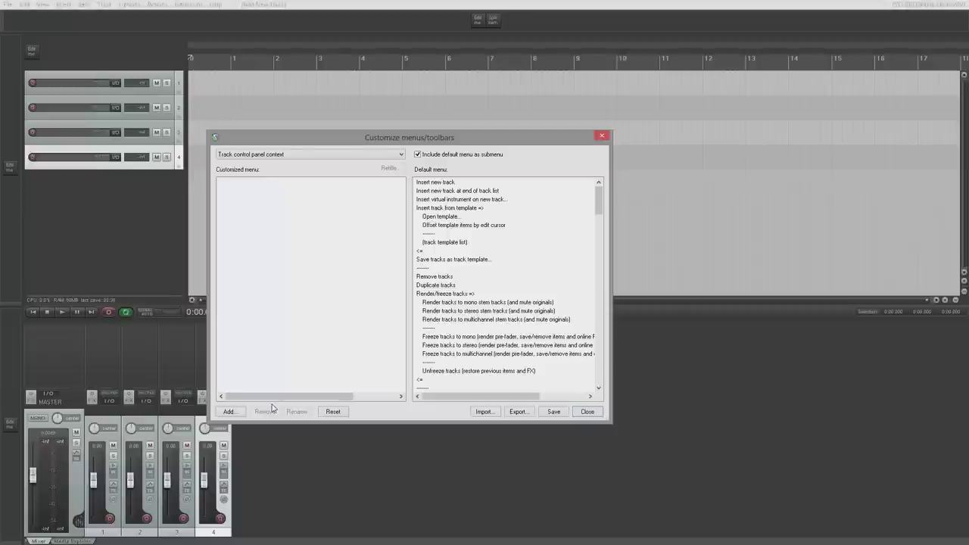
# Step: Add a new submenu named 'Track Colors' to the track context menu
pyautogui.click(230, 411)
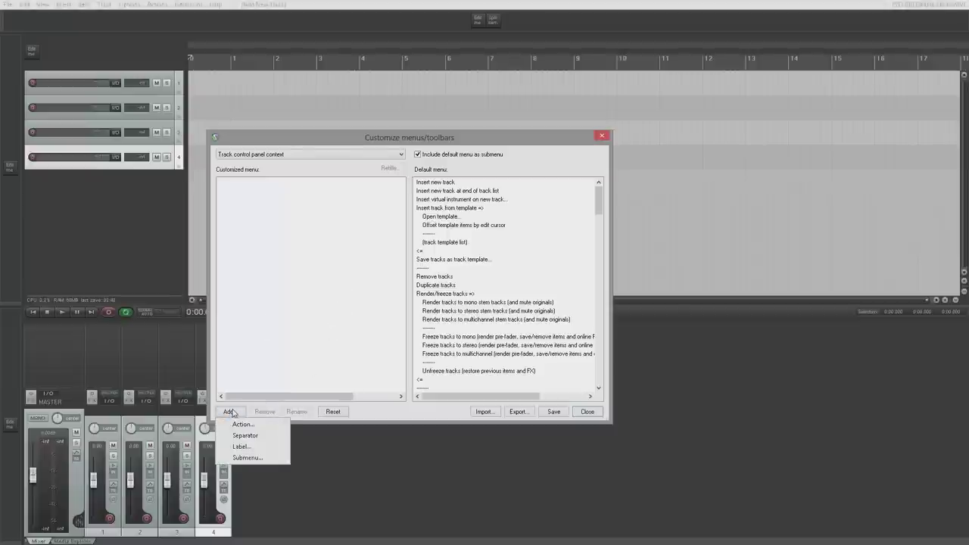
pyautogui.click(248, 457)
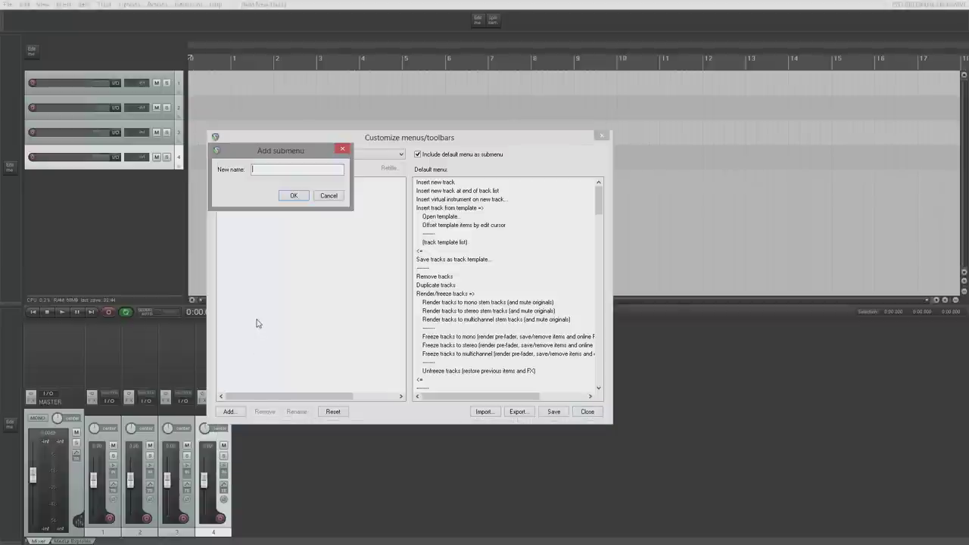
pyautogui.write('Track Colors')
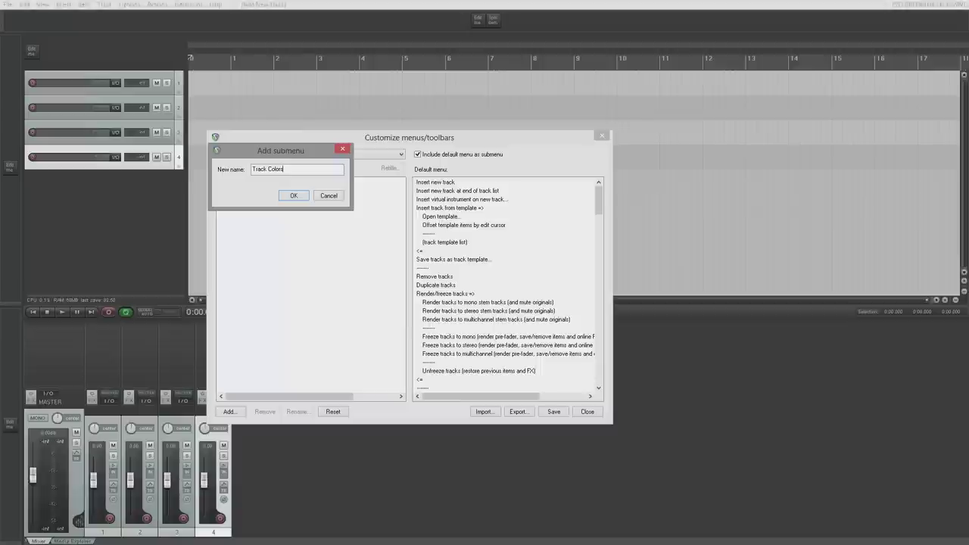
pyautogui.click(292, 196)
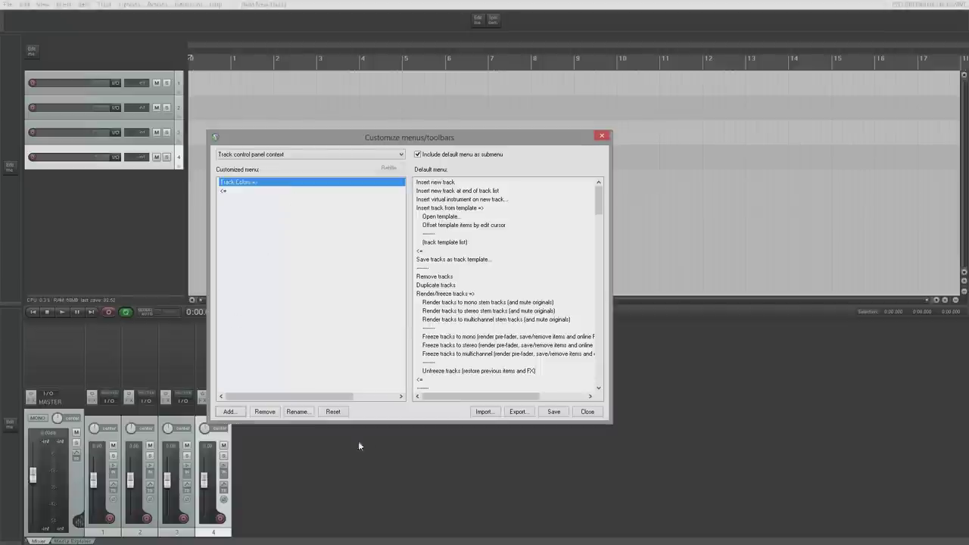
# Step: Bring up the action list for adding entries and scroll to the SWS colour actions
pyautogui.click(229, 411)
pyautogui.click(251, 425)
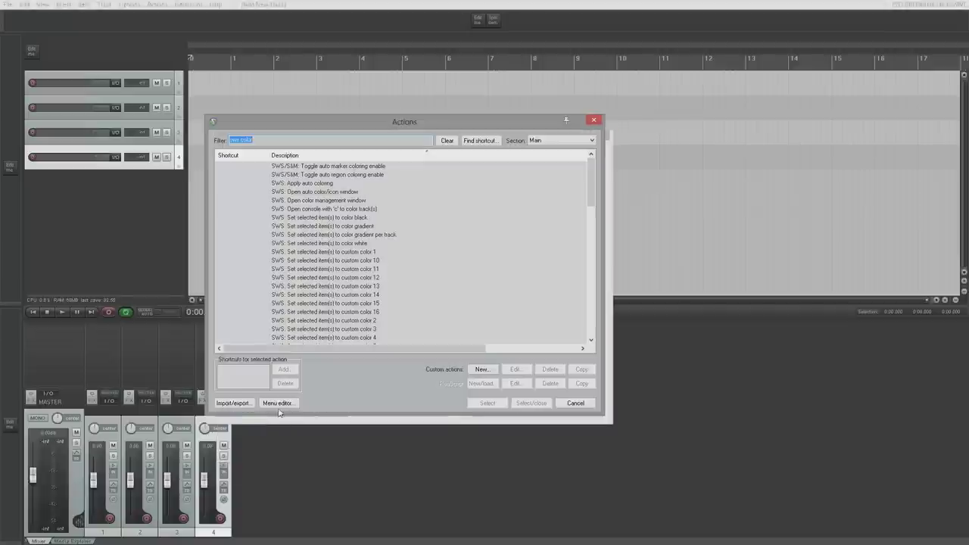
pyautogui.scroll(-12, 512, 272)
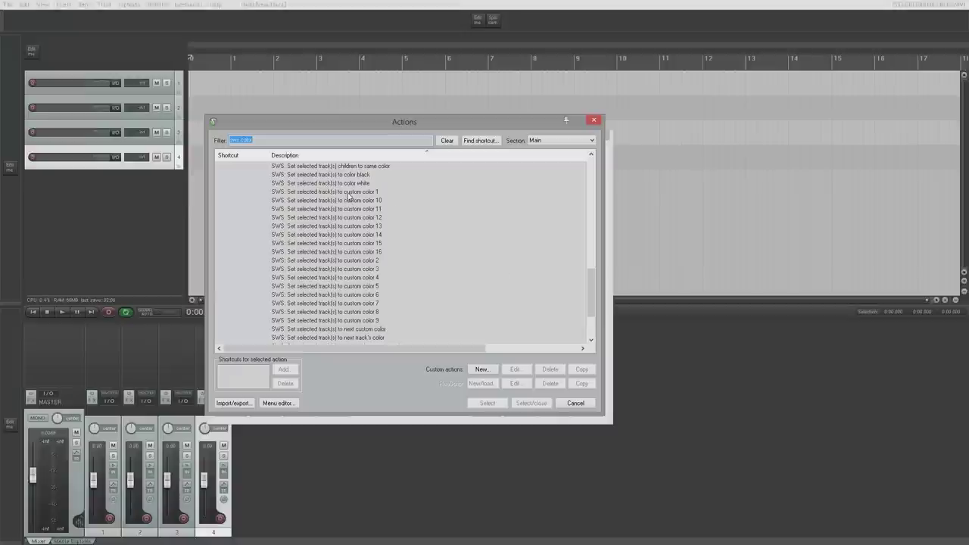
# Step: Add the SWS 'Set selected track(s) to custom color' actions 1 through 6 to the menu
pyautogui.click(349, 195)
pyautogui.click(486, 402)
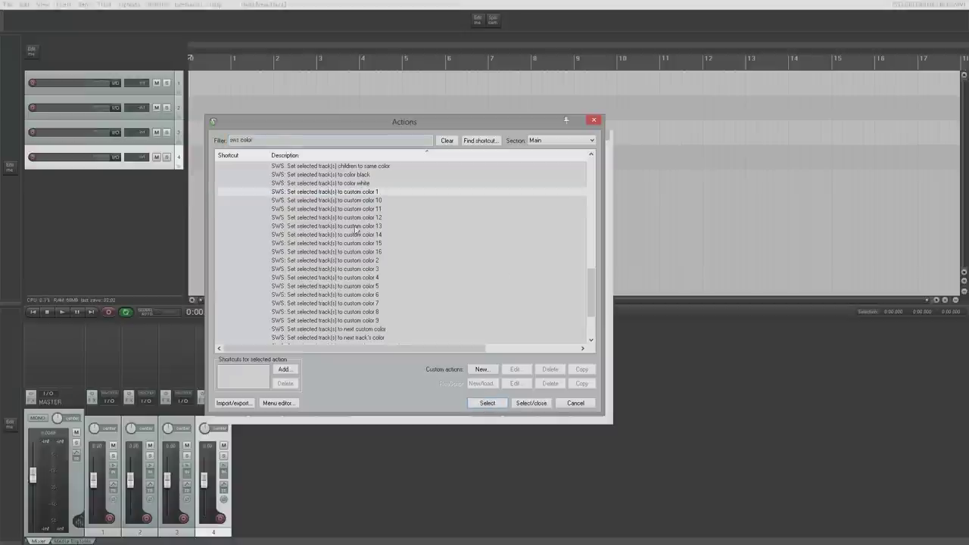
pyautogui.click(366, 260)
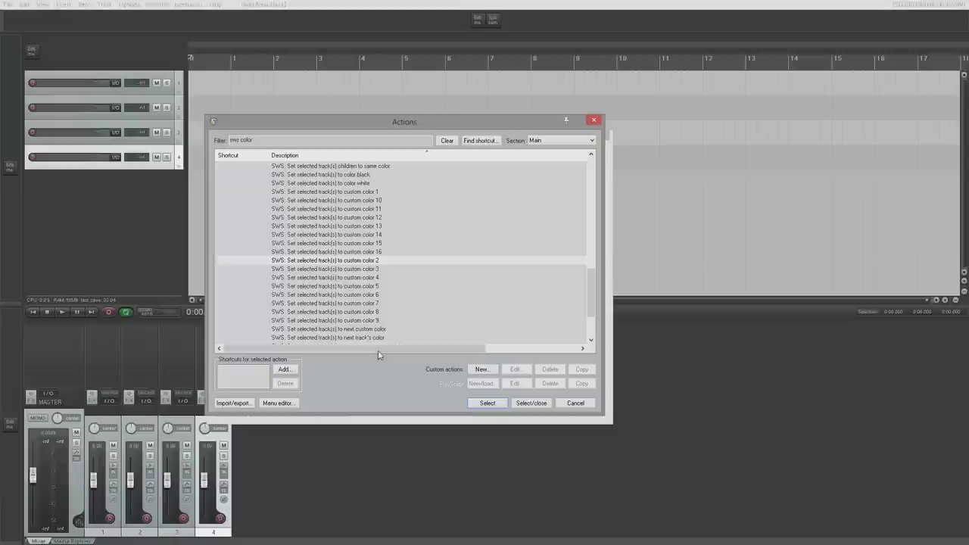
pyautogui.click(370, 270)
pyautogui.click(488, 403)
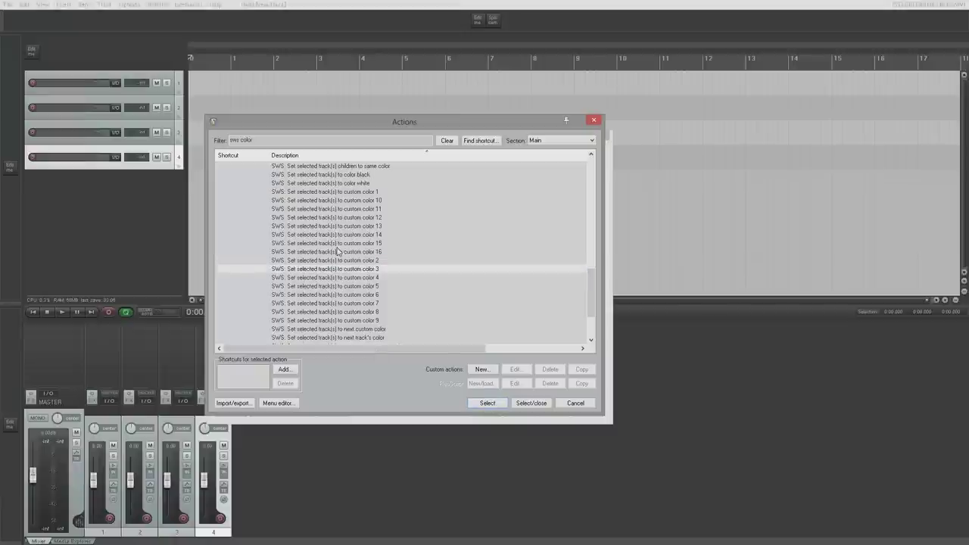
pyautogui.click(350, 278)
pyautogui.click(488, 403)
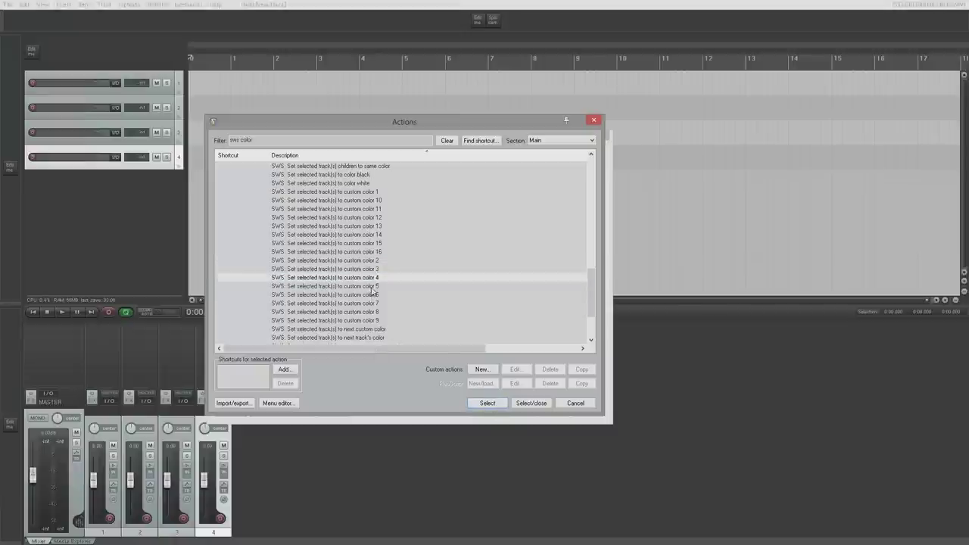
pyautogui.click(372, 286)
pyautogui.click(488, 402)
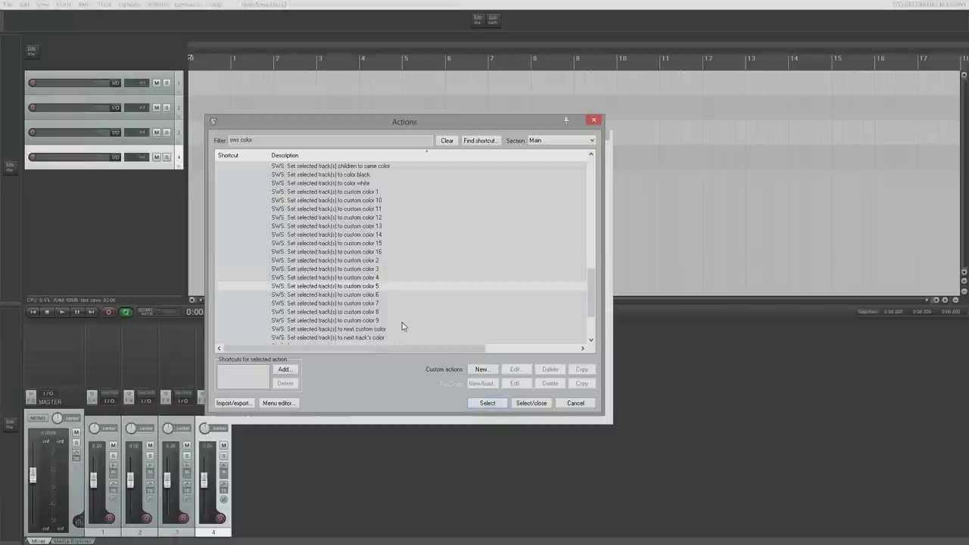
pyautogui.doubleClick(348, 296)
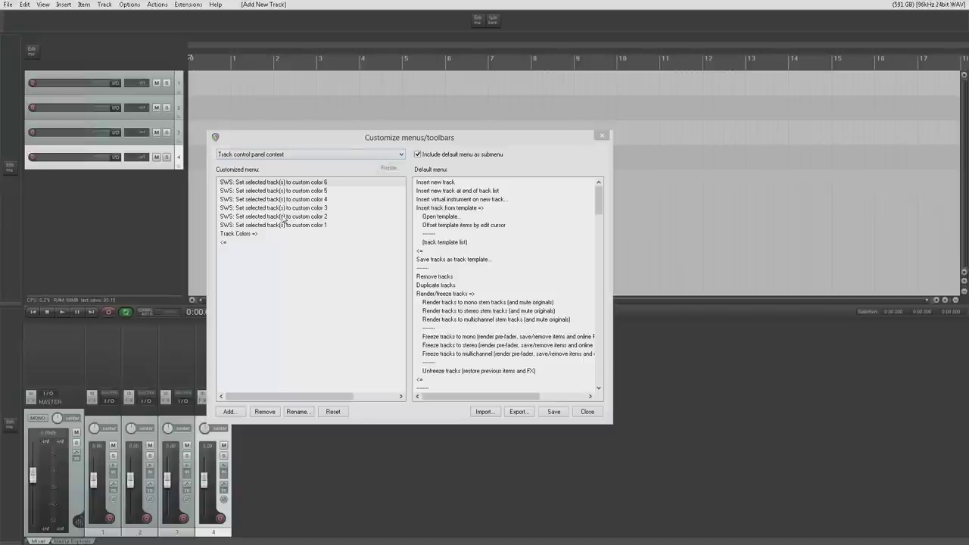
# Step: Drag custom color 1, 4 and 5 entries under 'Track Colors =>' so they run 1–6
pyautogui.moveTo(280, 225); pyautogui.dragTo(281, 236)
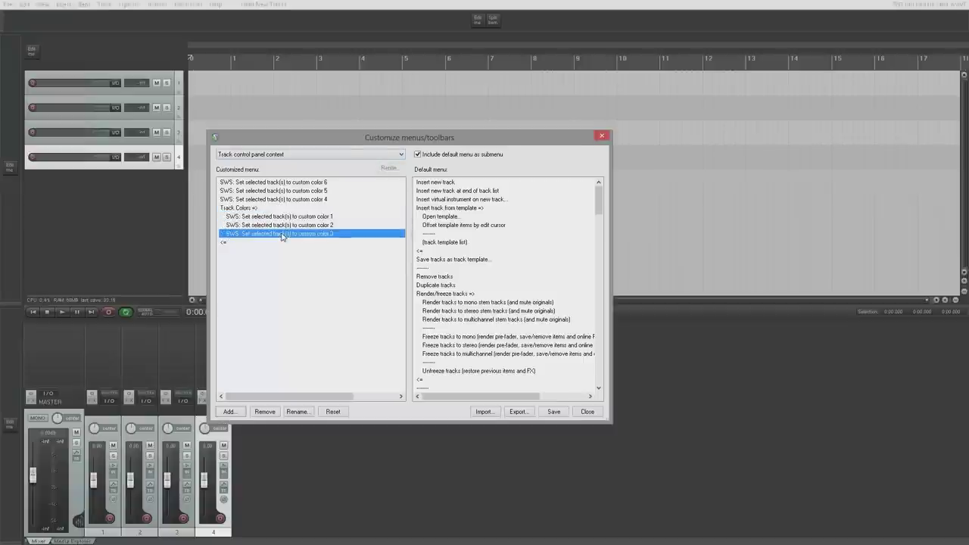
pyautogui.moveTo(281, 199); pyautogui.dragTo(286, 237)
pyautogui.moveTo(286, 191); pyautogui.dragTo(289, 241)
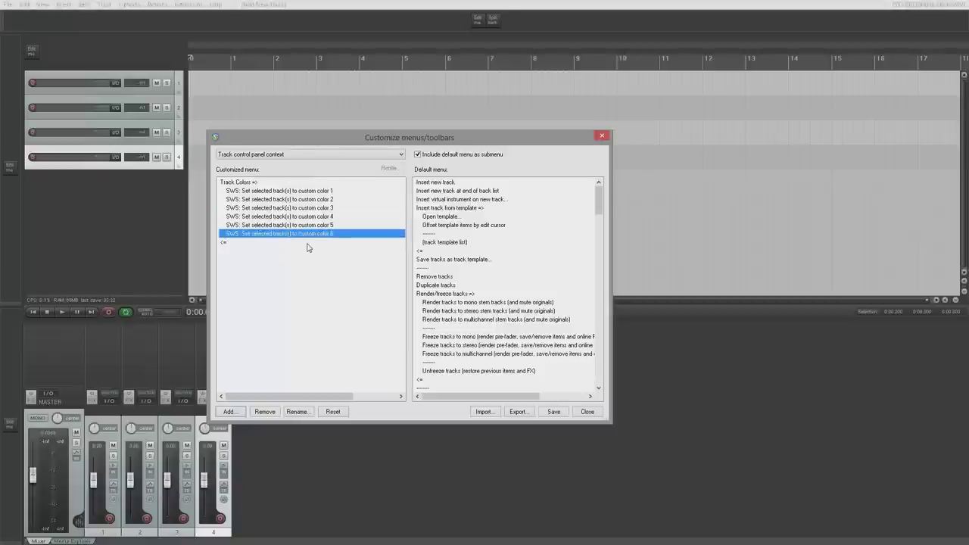
# Step: Rename the custom color 1, 2 and 3 entries to blank names
pyautogui.click(310, 192)
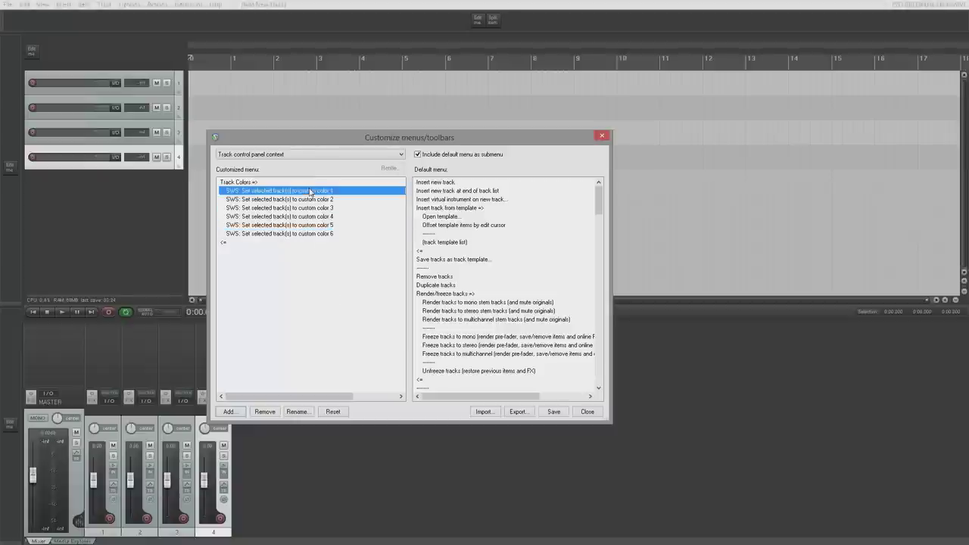
pyautogui.click(296, 411)
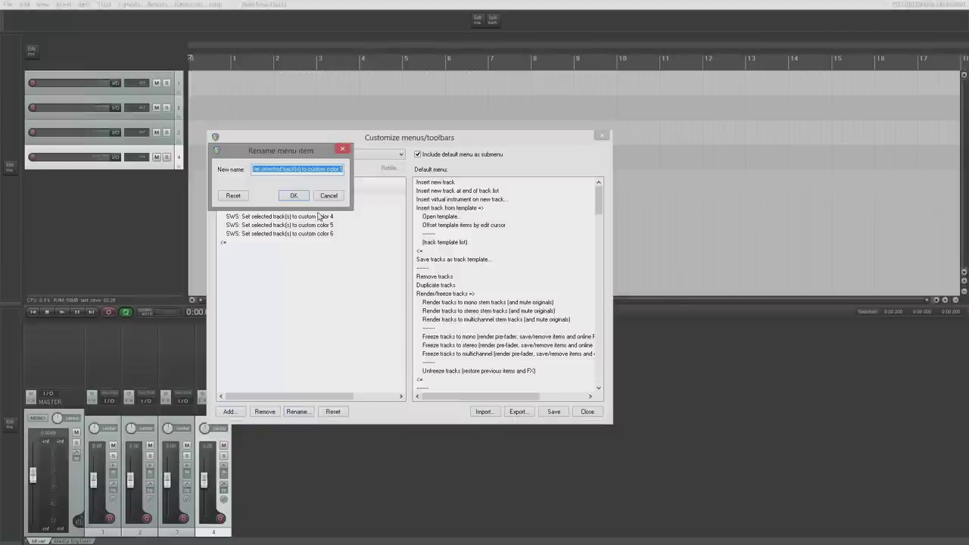
pyautogui.press('BackSpace')
pyautogui.press('Return')
pyautogui.click(320, 199)
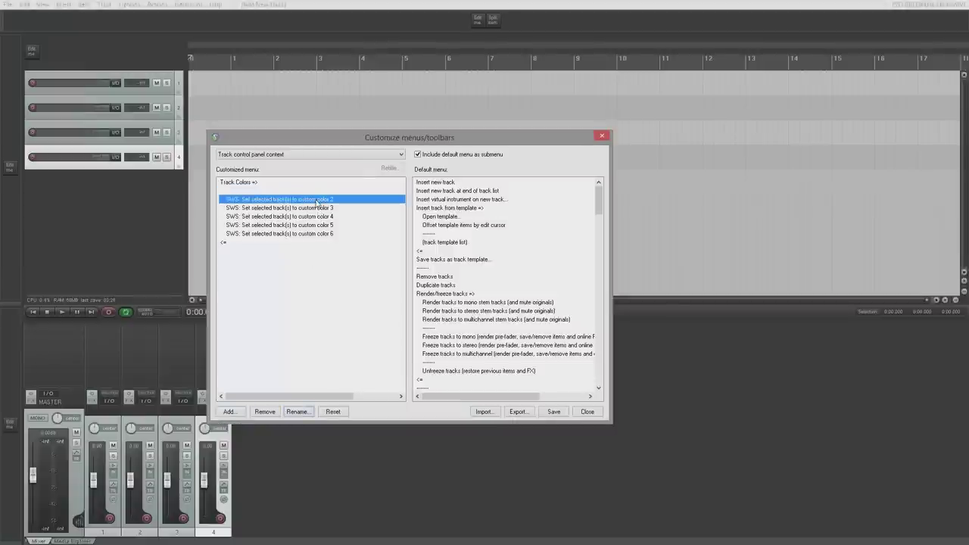
pyautogui.click(302, 413)
pyautogui.press('BackSpace')
pyautogui.press('Return')
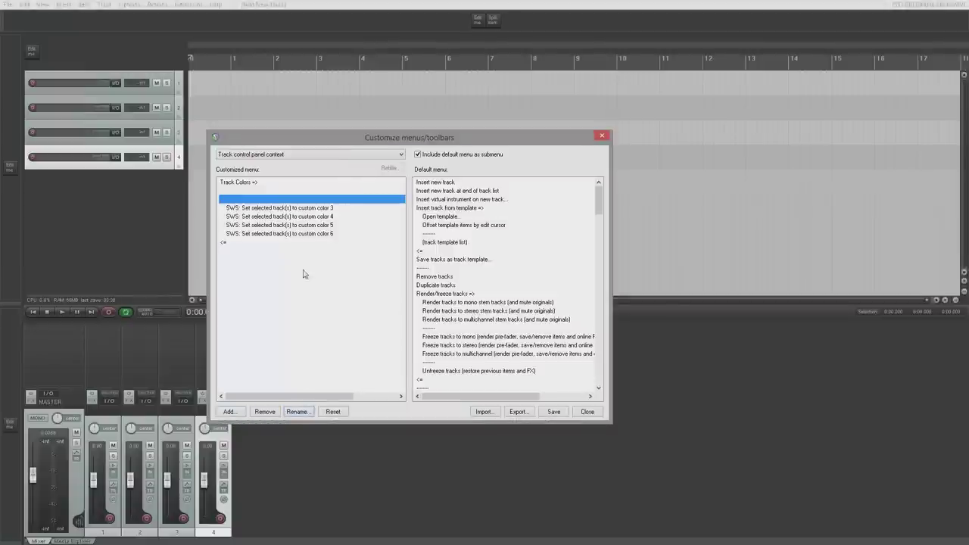
pyautogui.click(307, 208)
pyautogui.click(297, 411)
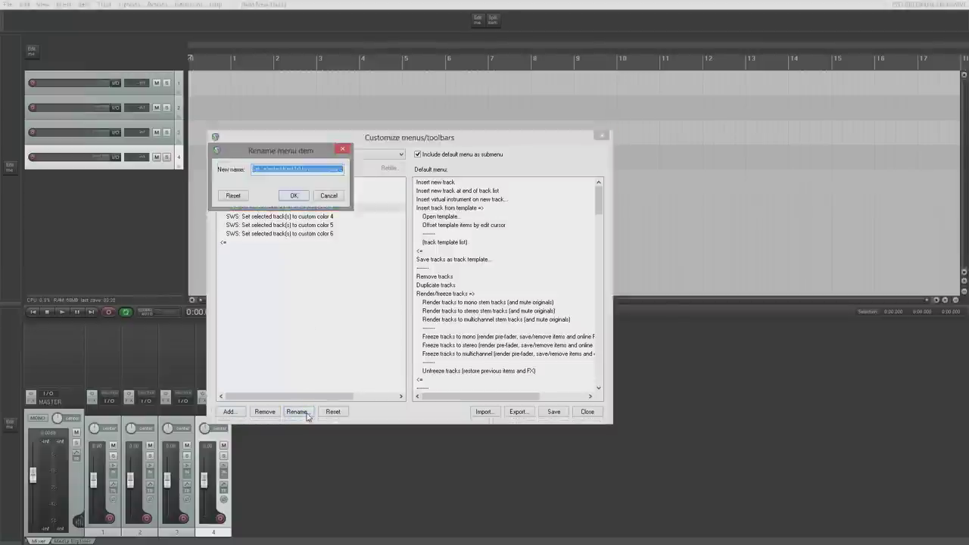
pyautogui.press('BackSpace')
pyautogui.press('Return')
# Step: Blank the names of the custom color 4, 5 and 6 entries, then save and close the editor
pyautogui.click(296, 219)
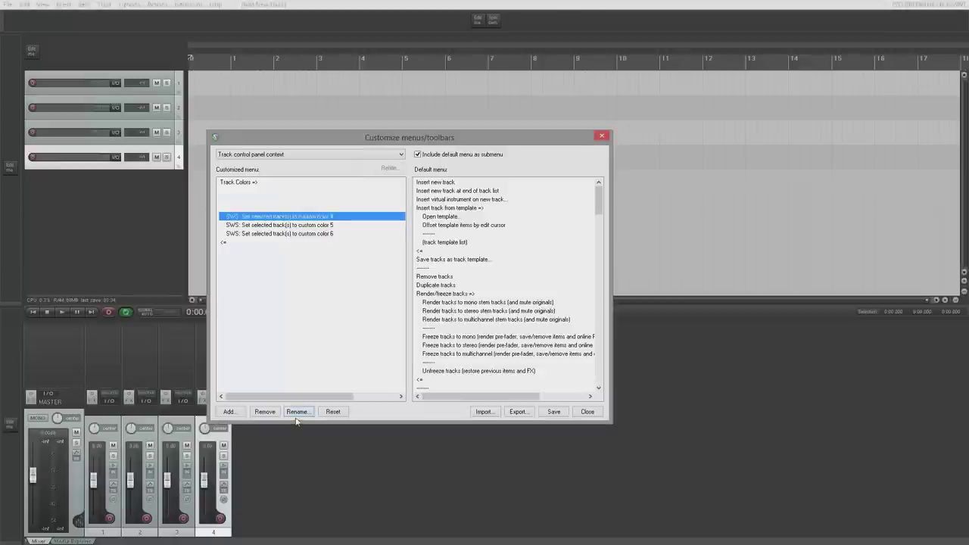
pyautogui.click(297, 412)
pyautogui.press('BackSpace')
pyautogui.press('Return')
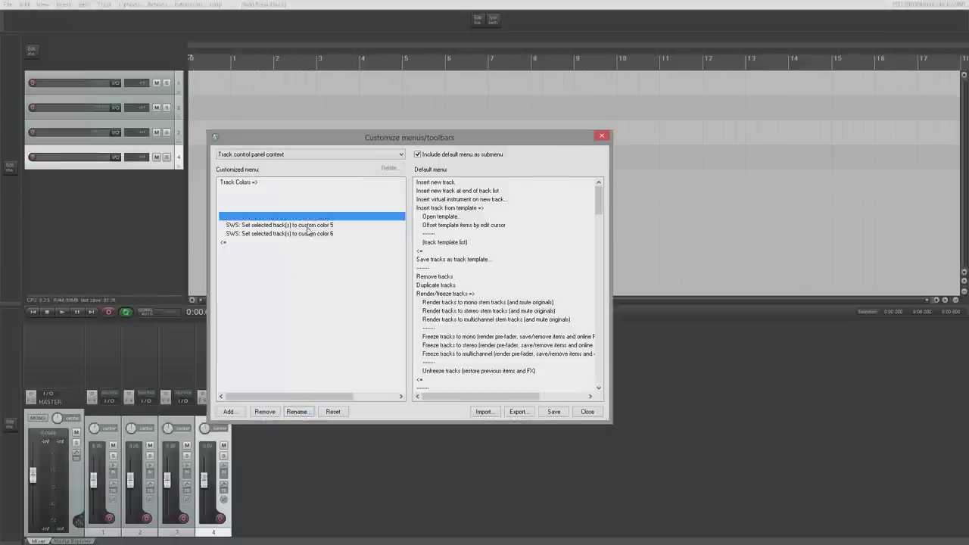
pyautogui.click(309, 225)
pyautogui.click(306, 414)
pyautogui.press('BackSpace')
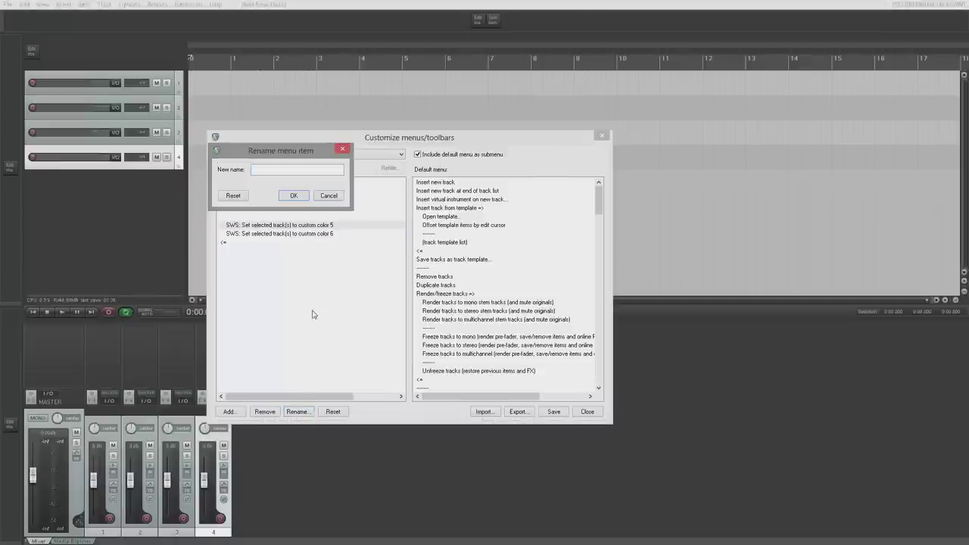
pyautogui.click(301, 197)
pyautogui.click(298, 234)
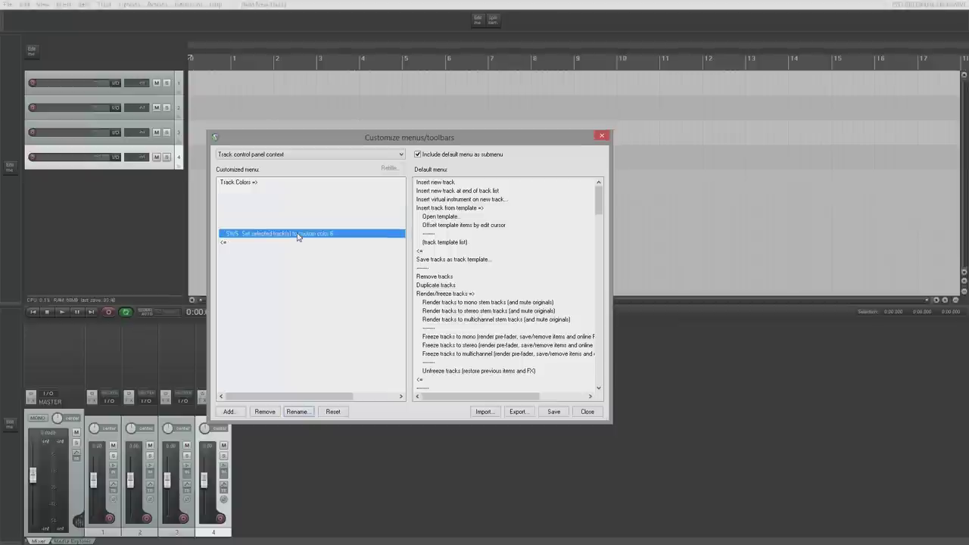
pyautogui.click(297, 412)
pyautogui.press('BackSpace')
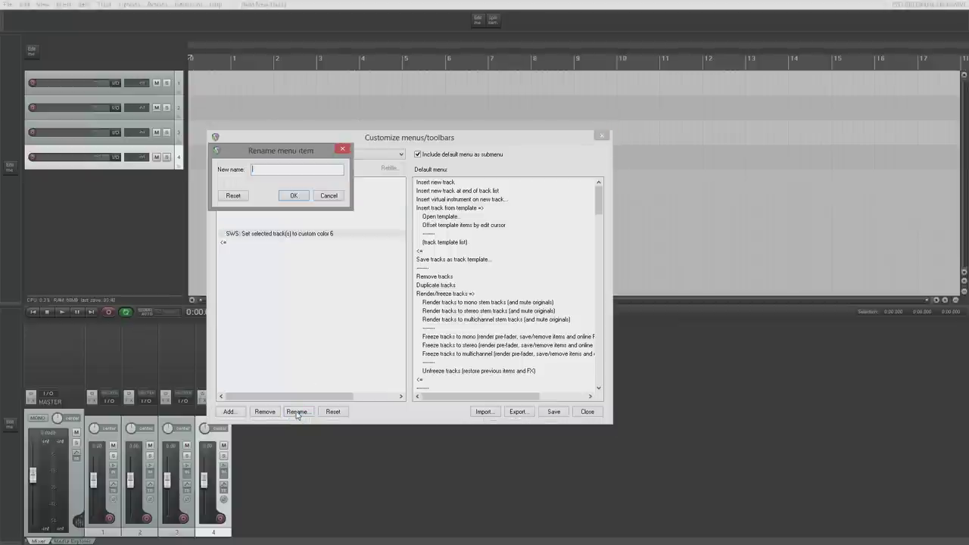
pyautogui.press('Return')
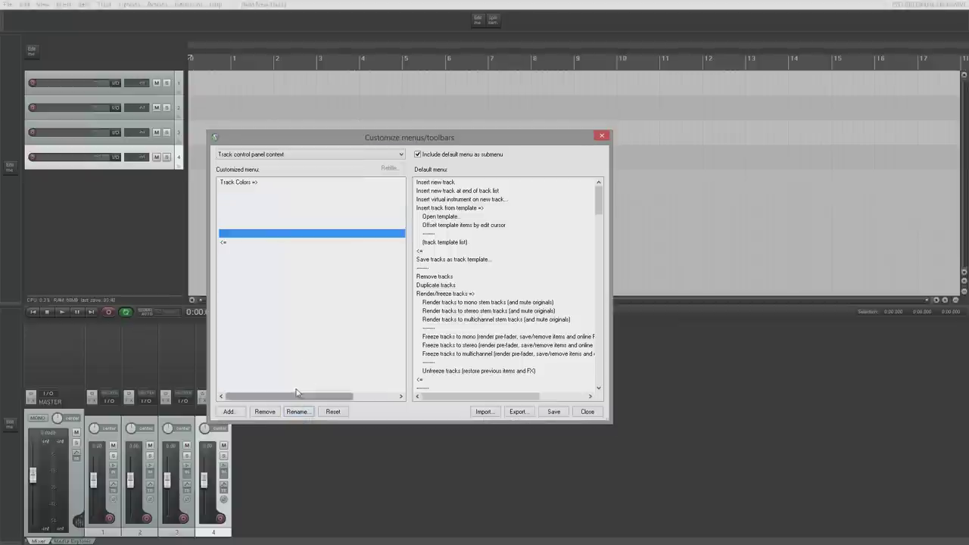
pyautogui.click(554, 413)
pyautogui.click(587, 411)
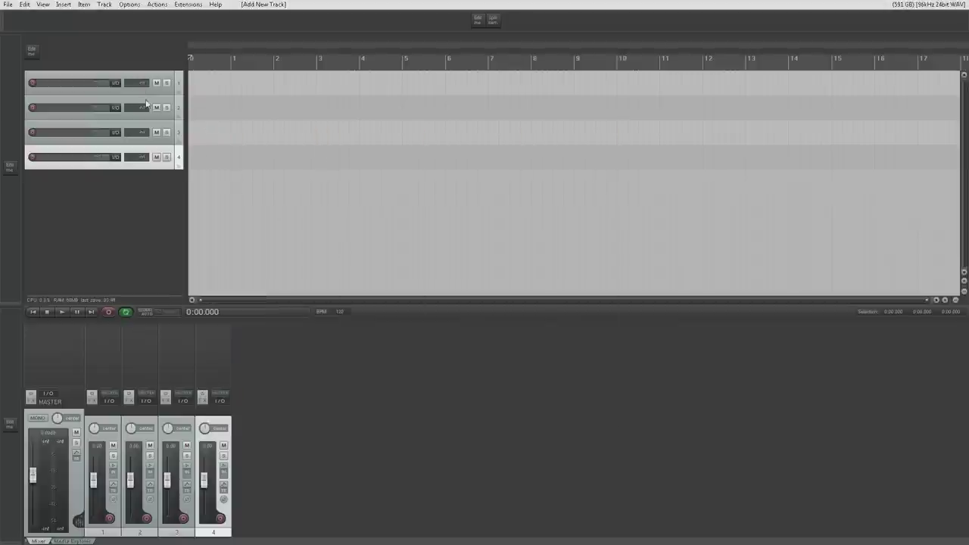
# Step: Colour track 2 magenta and track 3 red from the Track Colors submenu
pyautogui.rightClick(146, 104)
pyautogui.moveTo(186, 110)
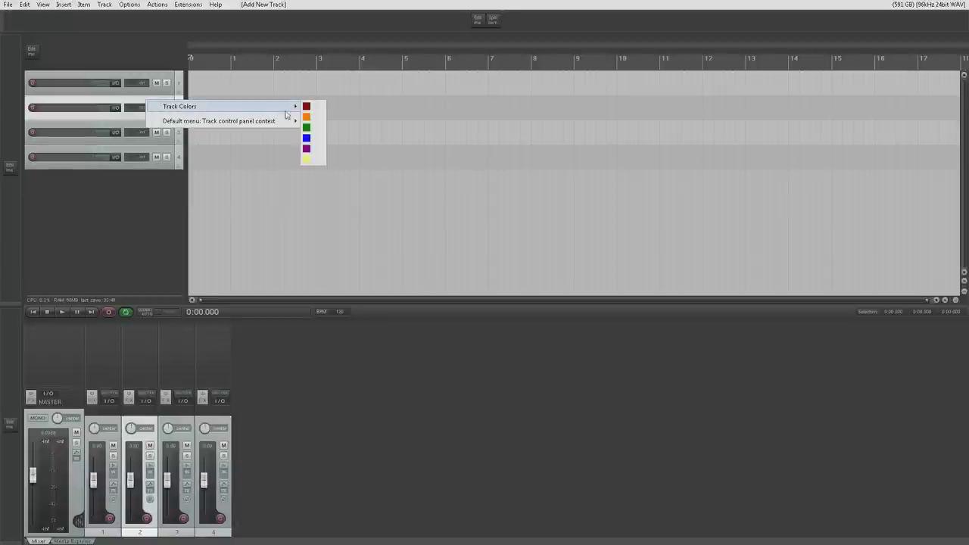
pyautogui.click(306, 149)
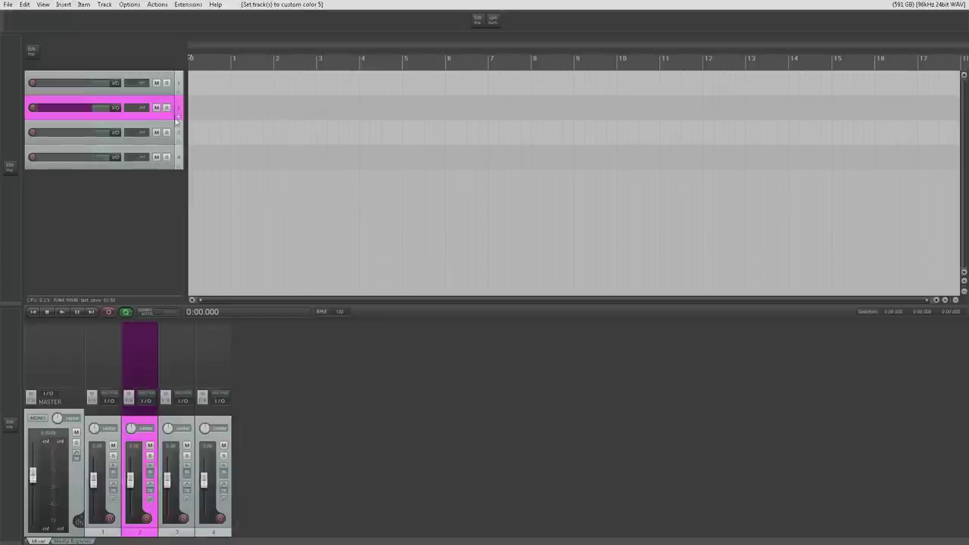
pyautogui.moveTo(300, 139)
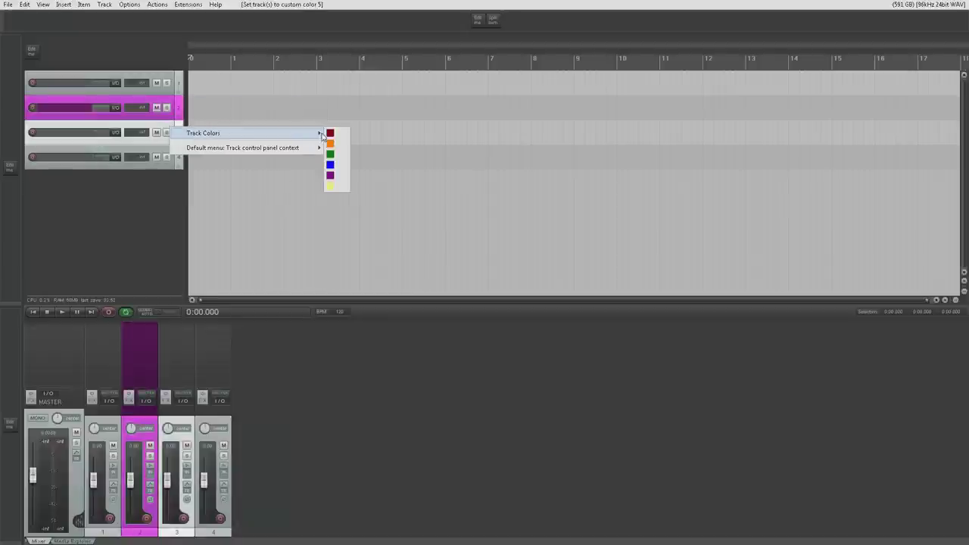
pyautogui.click(331, 134)
# Step: Colour track 1 yellow and track 4 green using the Track Colors swatches
pyautogui.rightClick(155, 77)
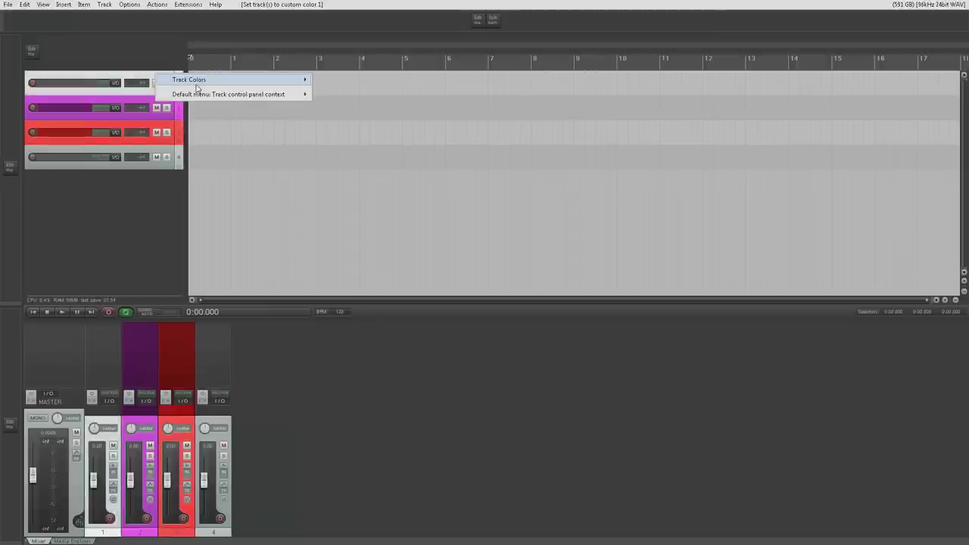
pyautogui.moveTo(295, 84)
pyautogui.click(317, 134)
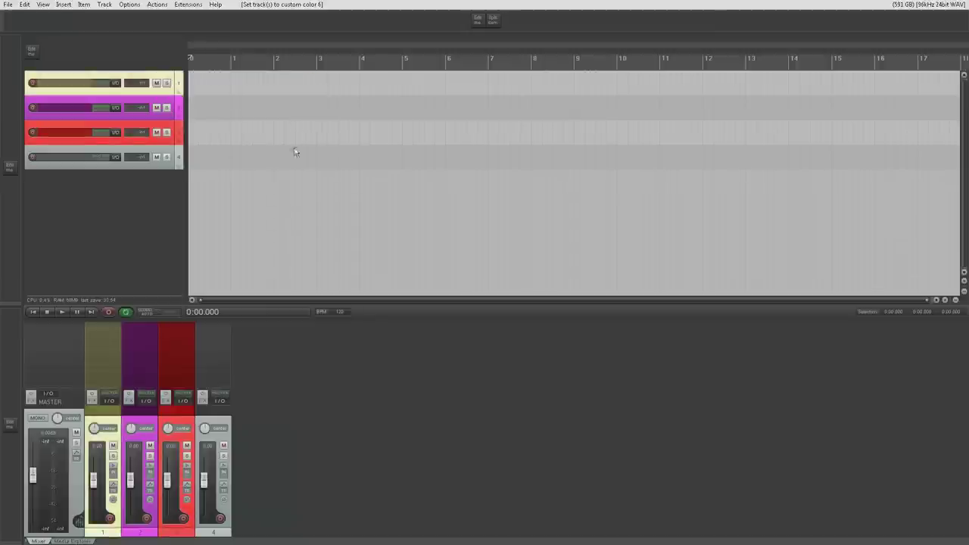
pyautogui.rightClick(146, 156)
pyautogui.moveTo(190, 154)
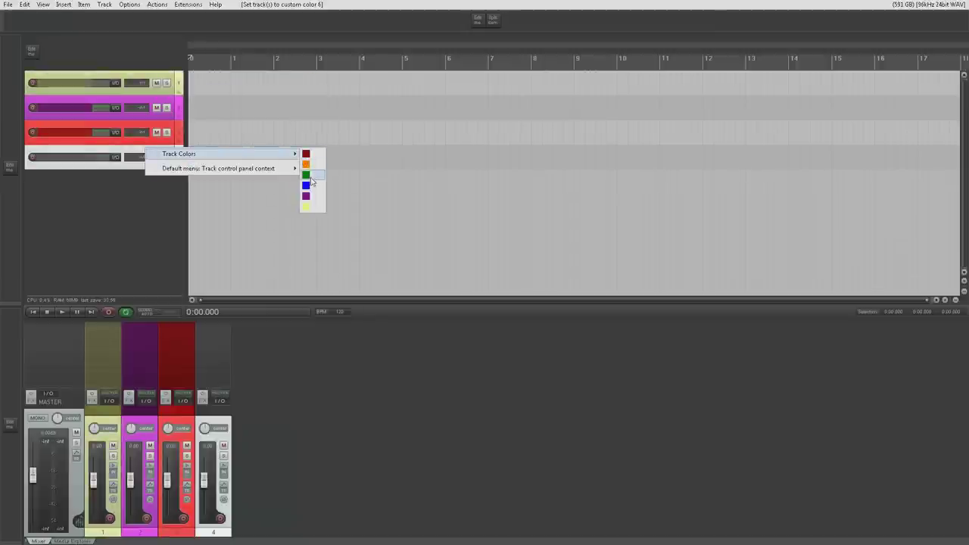
pyautogui.click(306, 175)
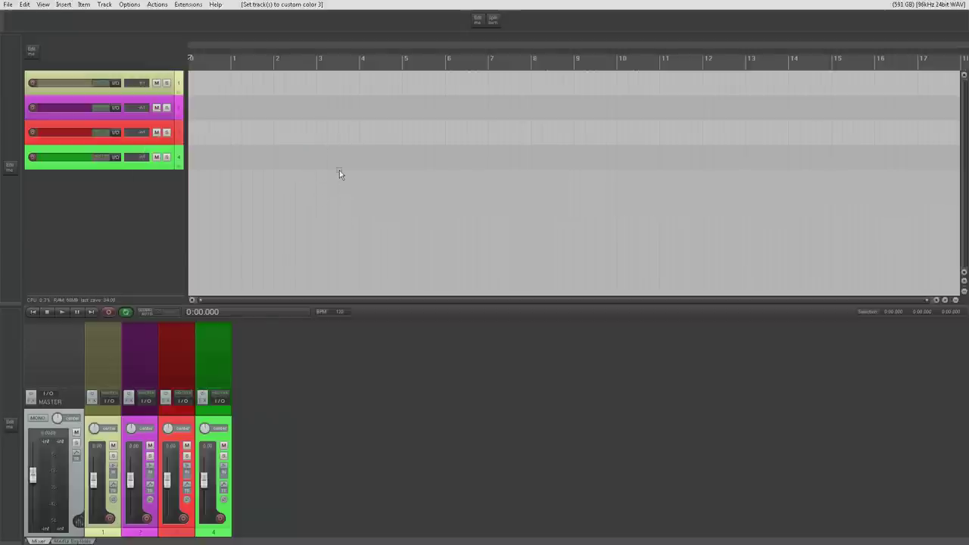